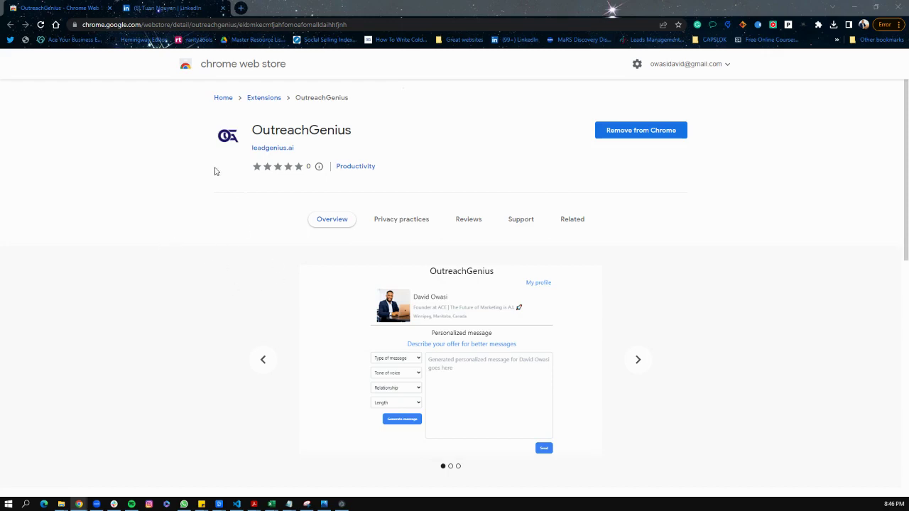
- Reload the prospect's LinkedIn profile and open OutreachGenius's Create Your Offer form
scroll(324, 168, "down", 3)
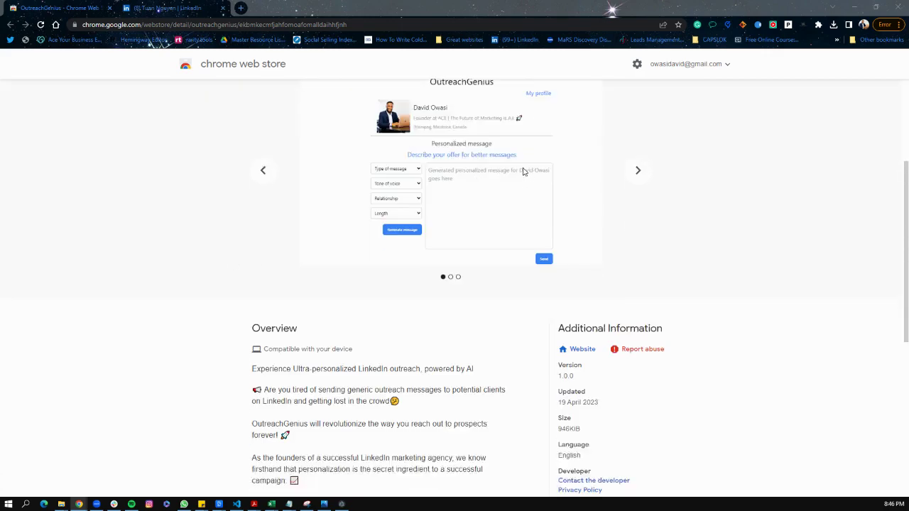
scroll(278, 201, "up", 3)
scroll(270, 218, "down", 6)
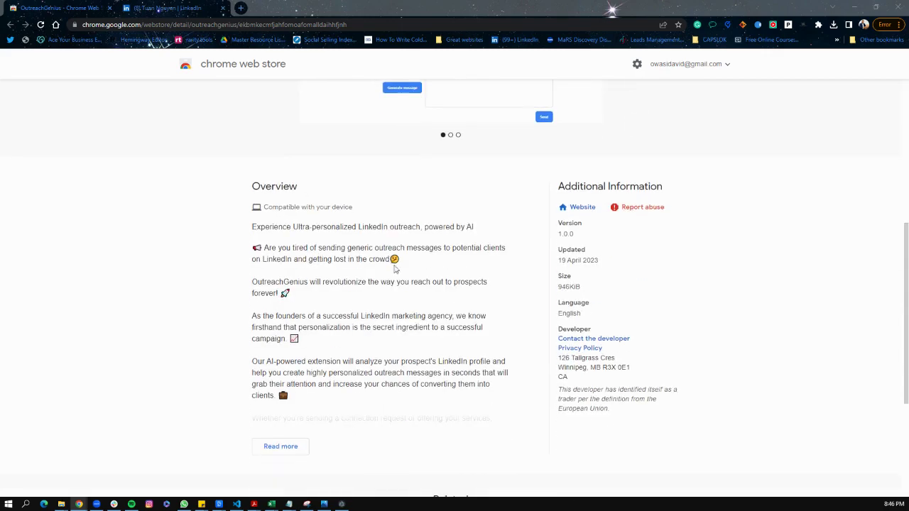
scroll(280, 249, "up", 8)
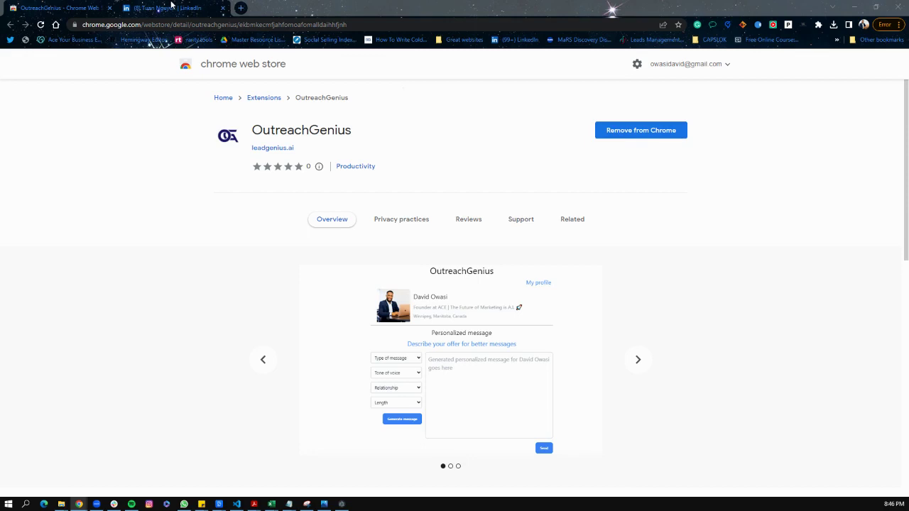
left_click(171, 7)
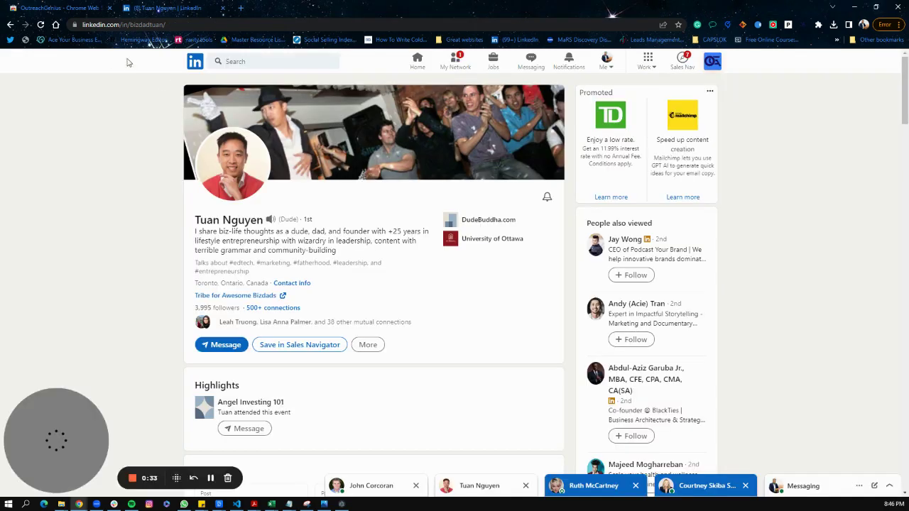
left_click(41, 25)
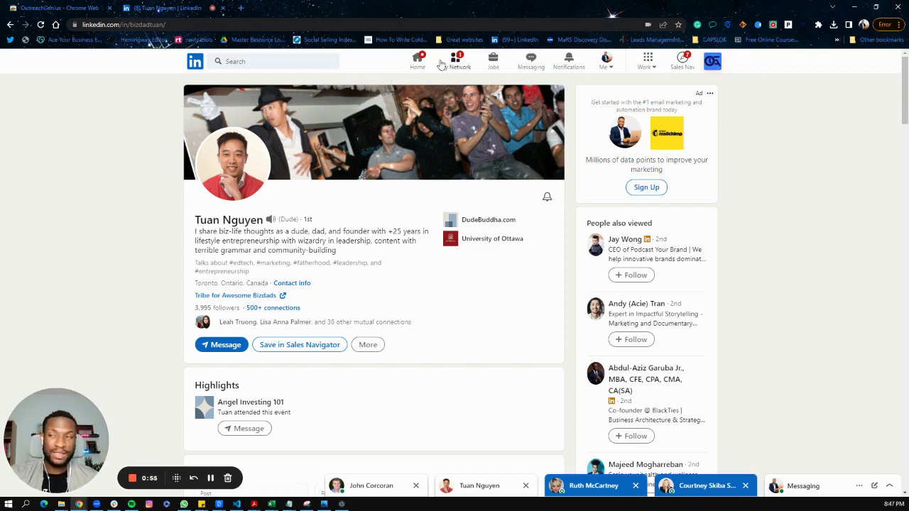
left_click(712, 64)
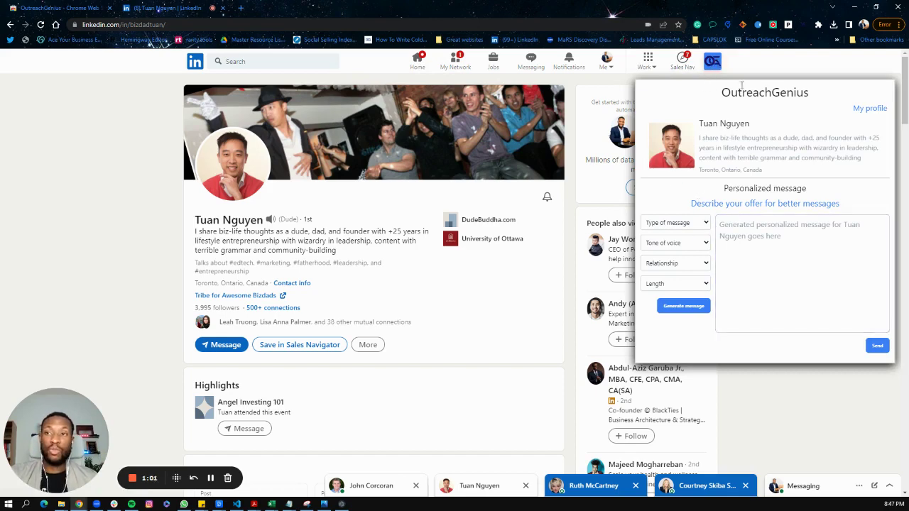
left_click(747, 205)
- Clear the existing Entrepreneurs answer from the 'Who do you help?' field
left_click(705, 163)
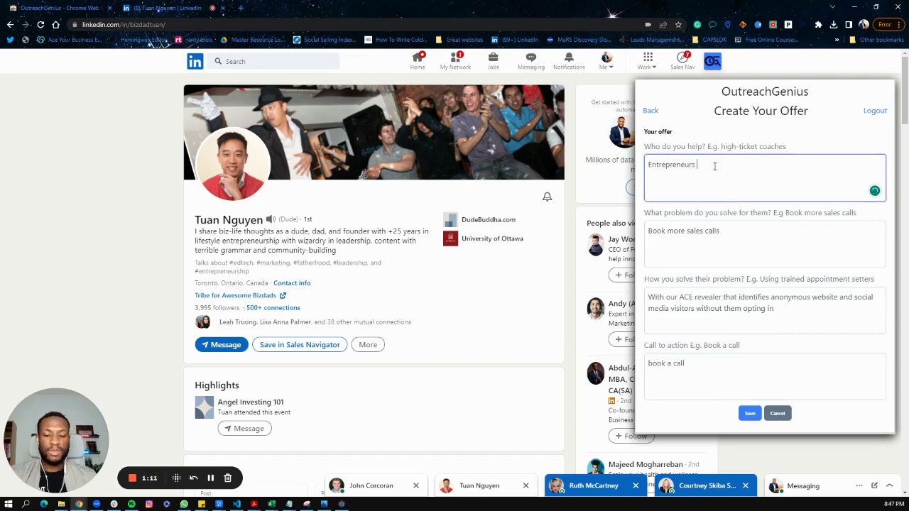
key("ctrl+a")
type("w")
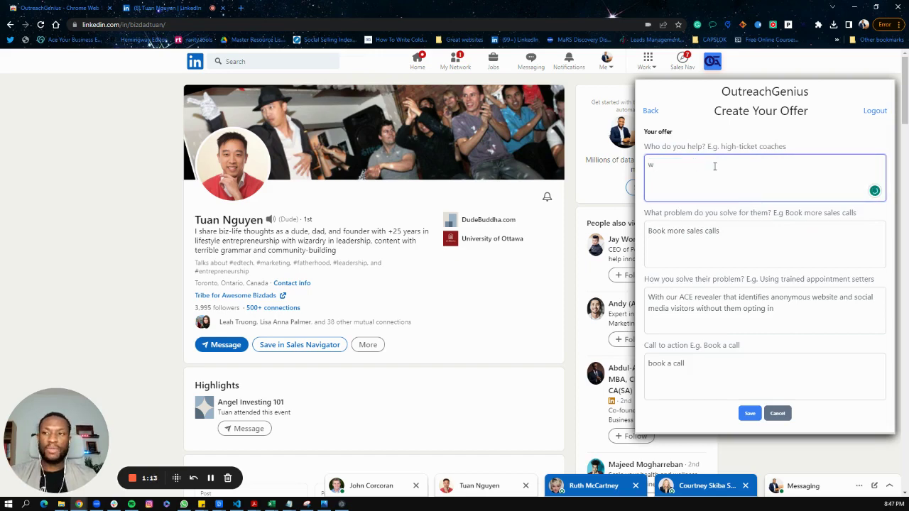
key("BackSpace")
type("Women who are CEOS")
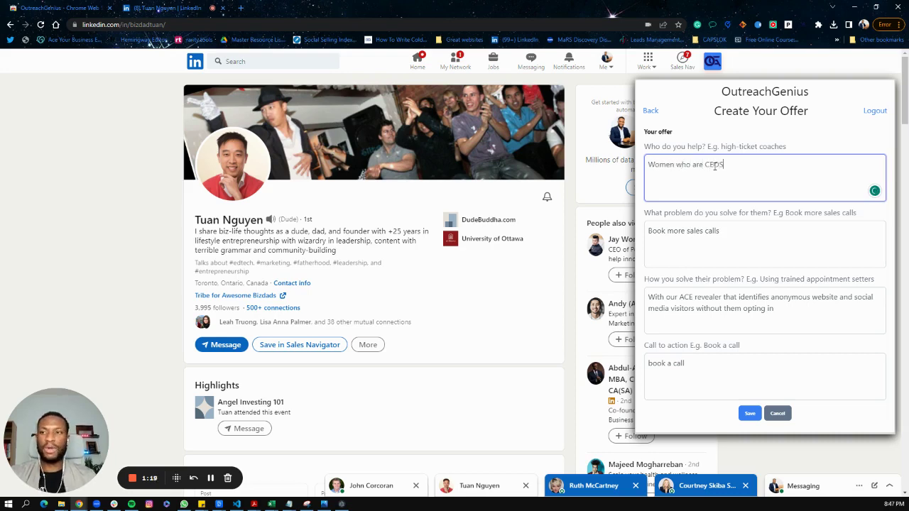
key("ctrl+a")
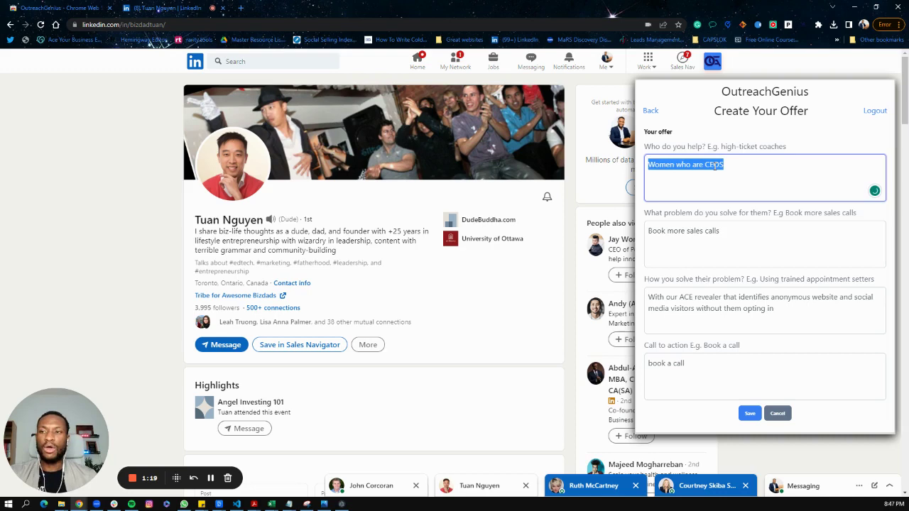
key("BackSpace")
- Enter 'Coaches and consultants' as the 'Who do you help?' answer
type("Coaches and ")
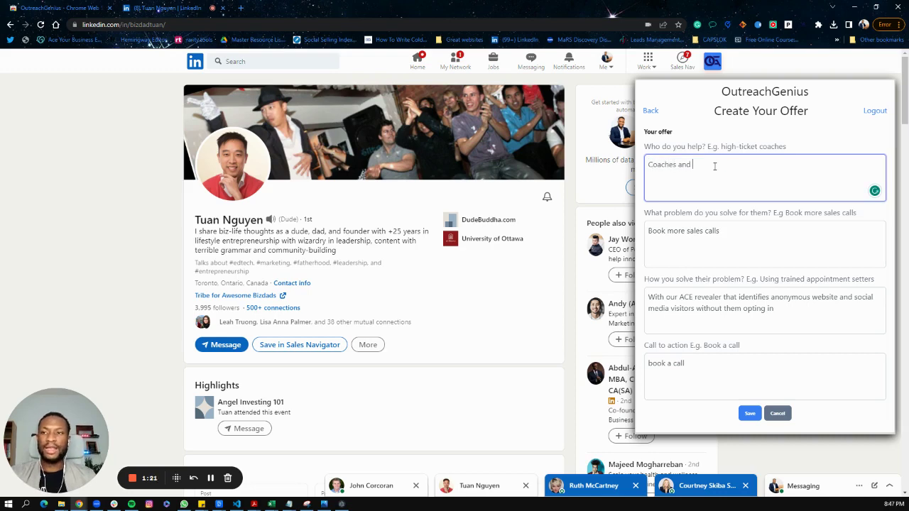
type("consultants")
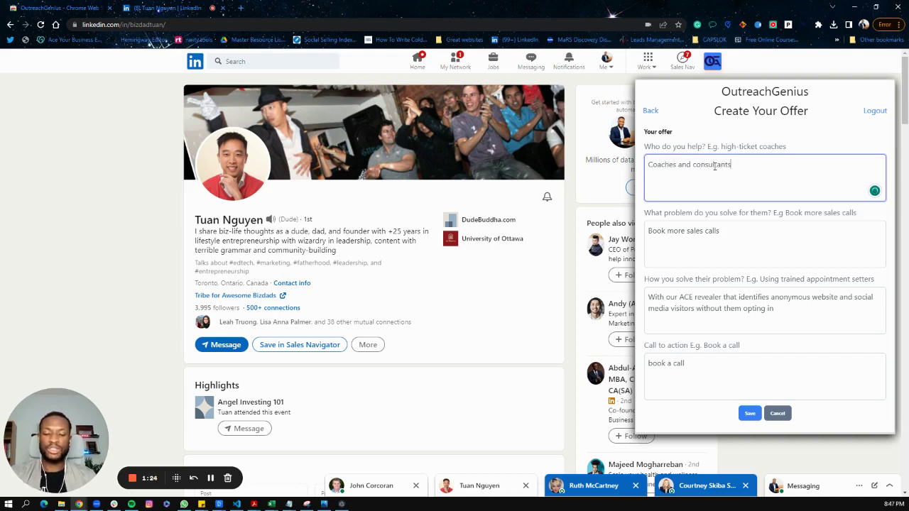
key("ctrl+a")
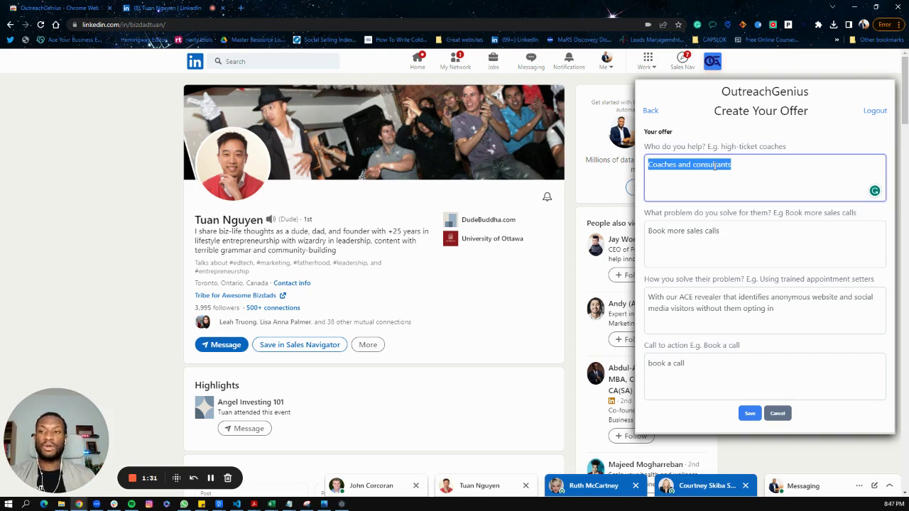
key("BackSpace")
type("E")
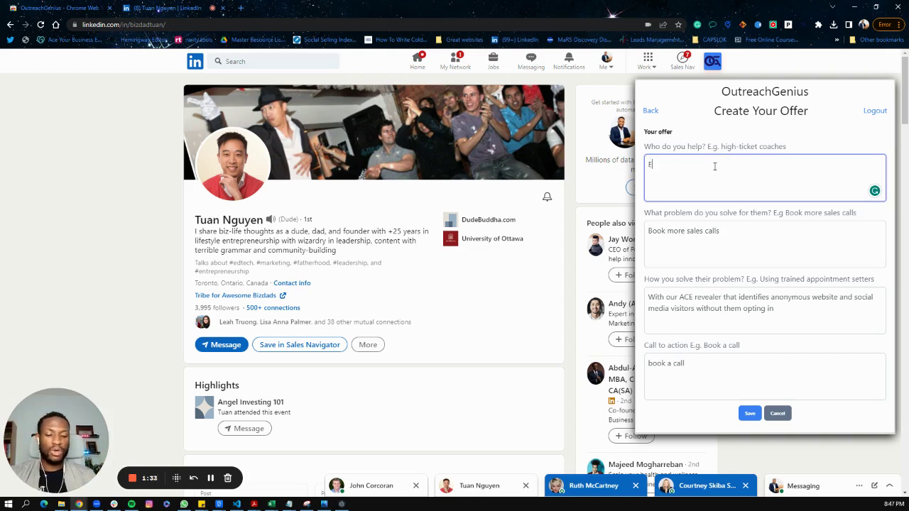
type("n")
key("BackSpace")
key("BackSpace")
type("Coaches ")
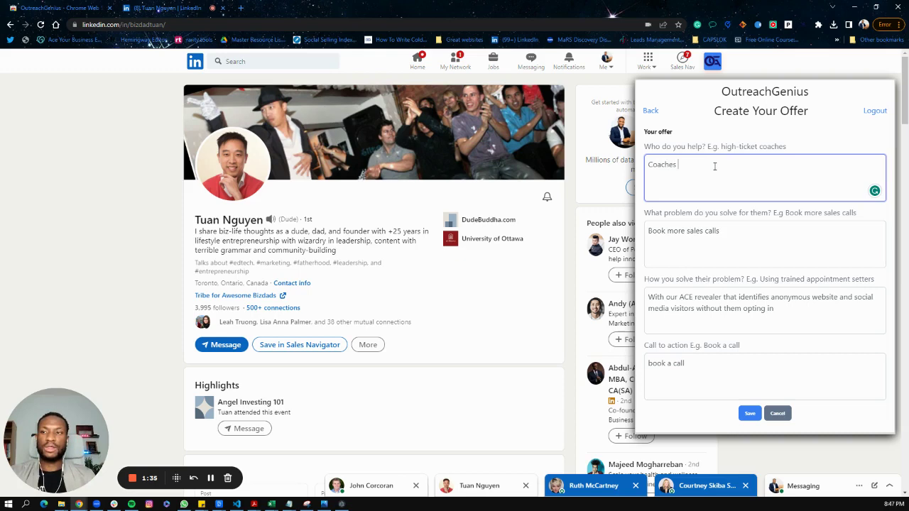
type("and consultants")
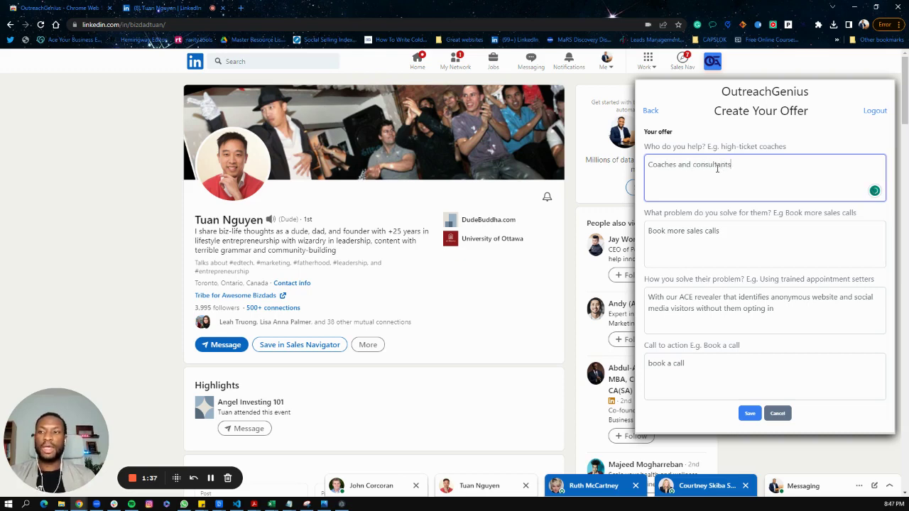
scroll(711, 238, "down", 1)
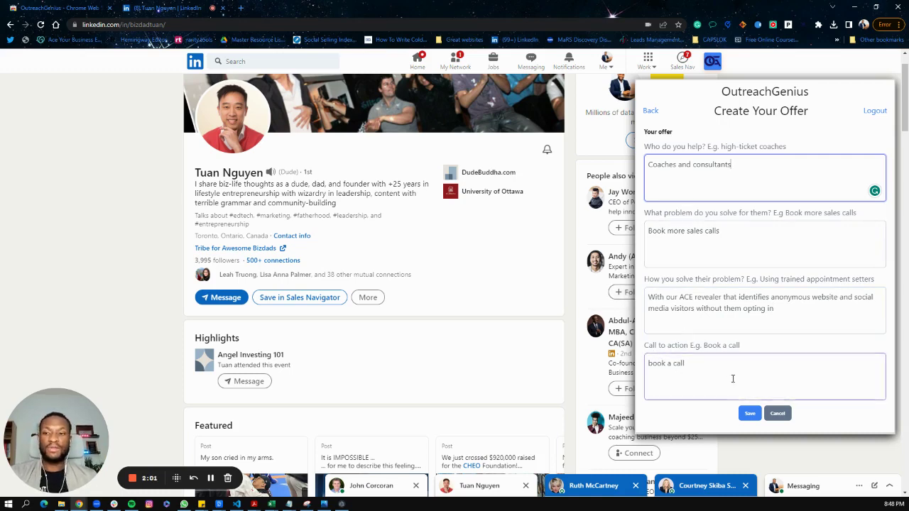
- Save the offer description and look through the Type of message list without choosing one
left_click(750, 415)
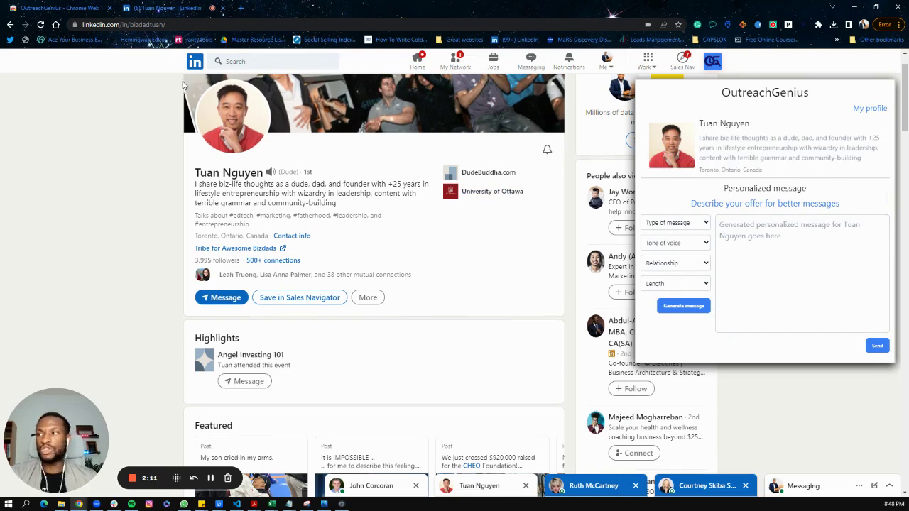
left_click(657, 228)
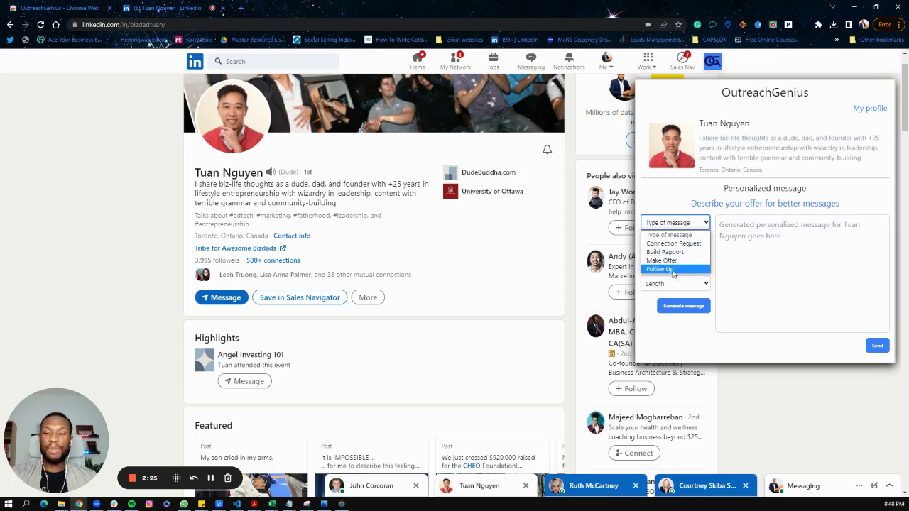
scroll(298, 174, "up", 2)
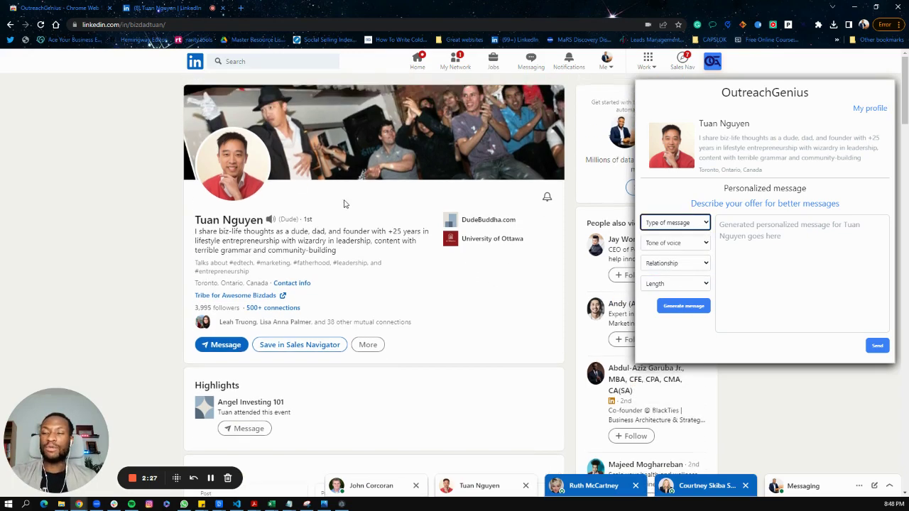
scroll(345, 203, "down", 3)
scroll(426, 229, "down", 1)
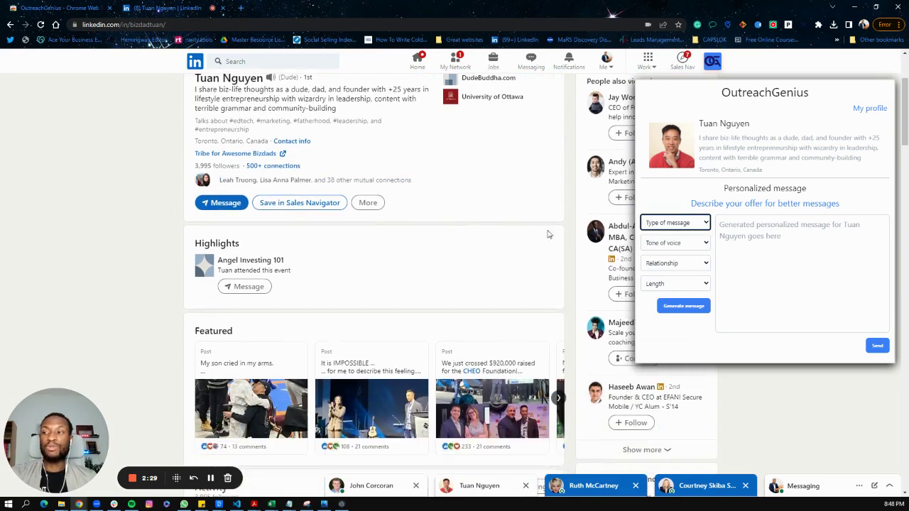
scroll(498, 231, "up", 2)
scroll(434, 224, "up", 1)
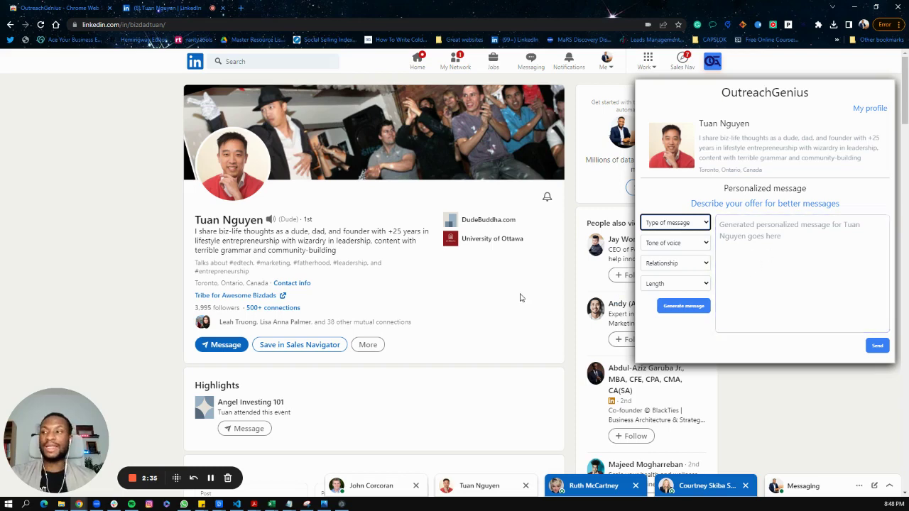
- Generate a Make Offer message with Friendly tone, Friends relationship and Medium length
left_click(662, 223)
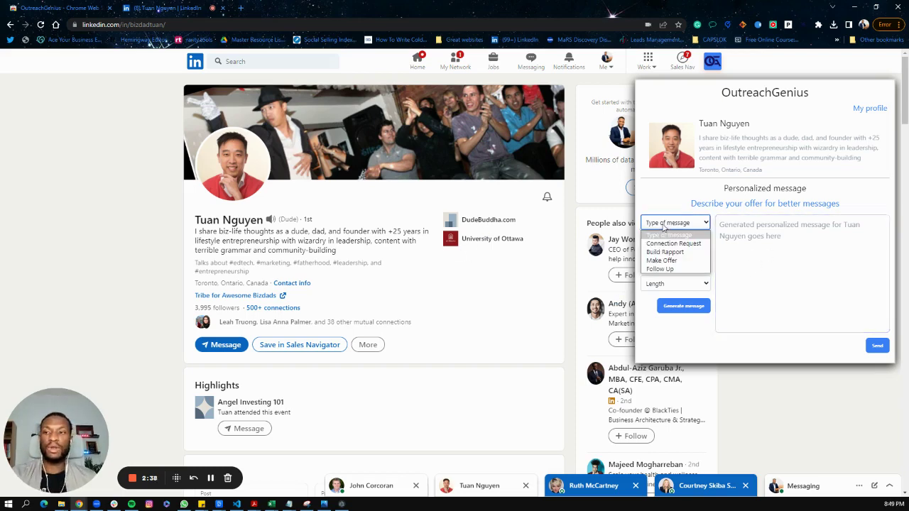
left_click(674, 262)
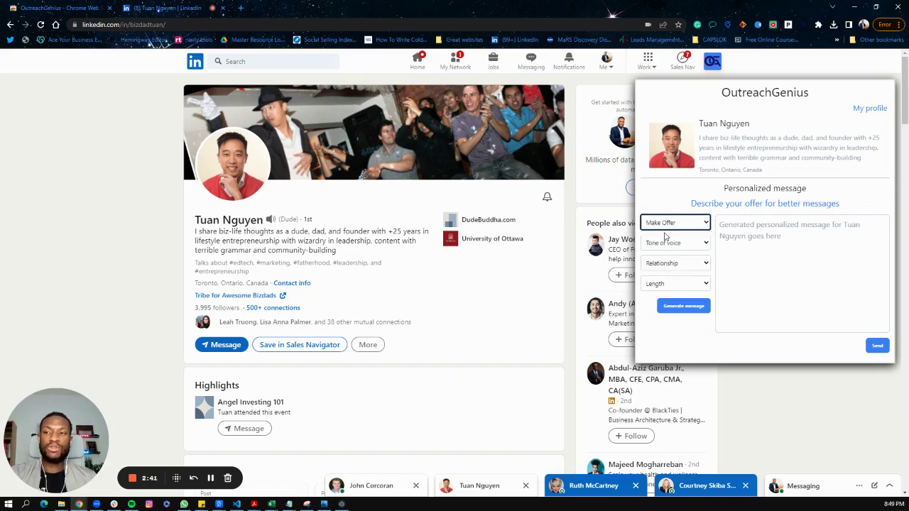
left_click(671, 243)
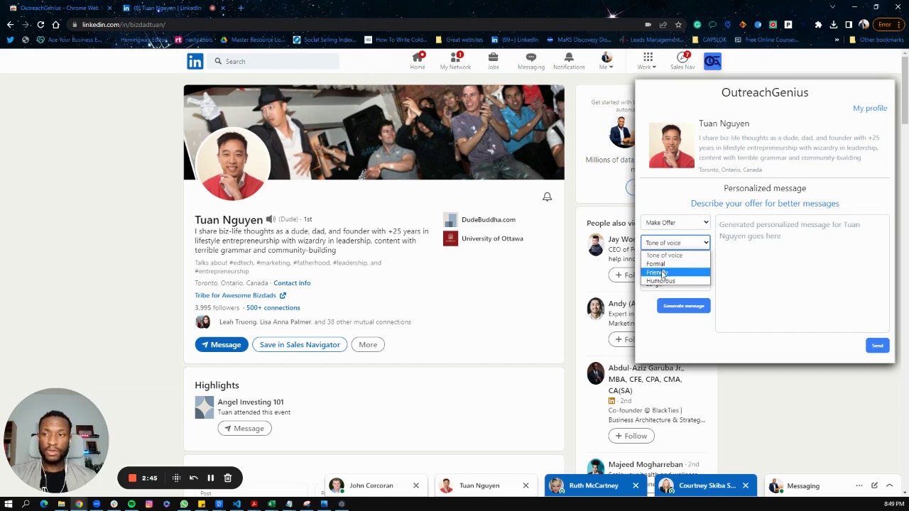
left_click(664, 272)
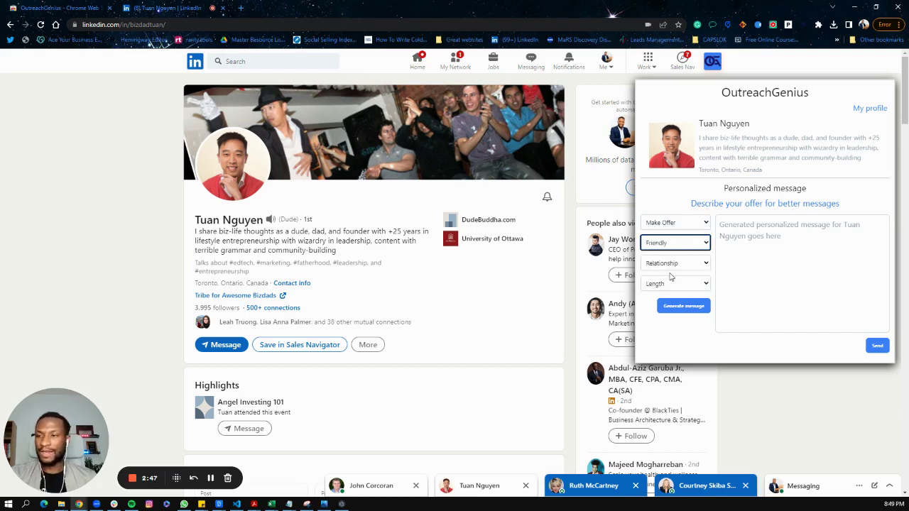
left_click(670, 262)
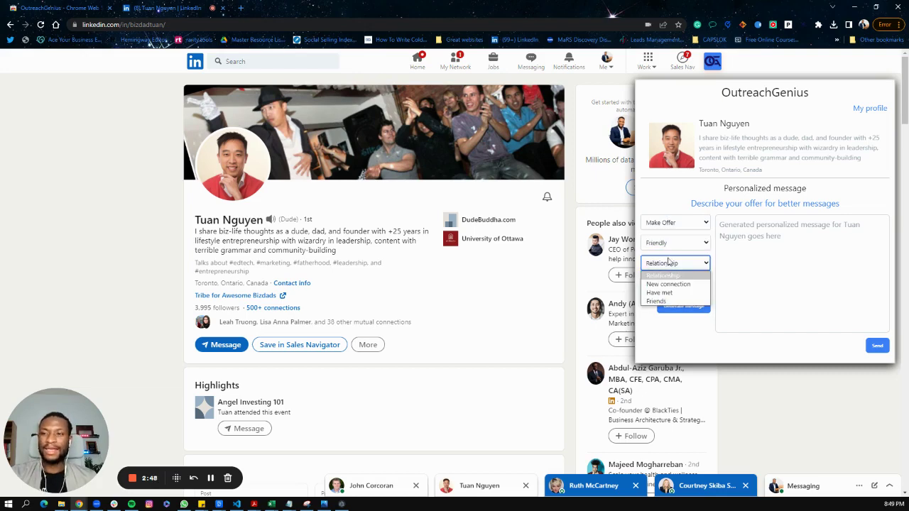
left_click(665, 302)
left_click(661, 283)
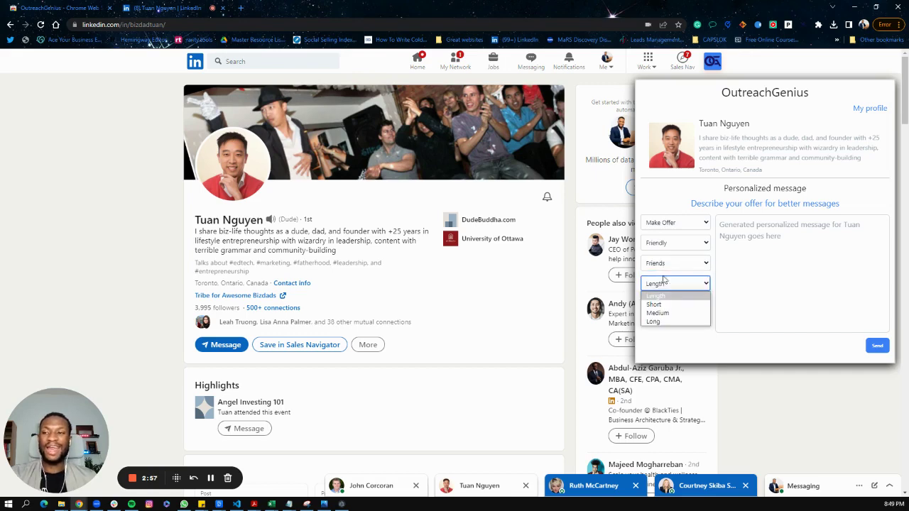
left_click(664, 314)
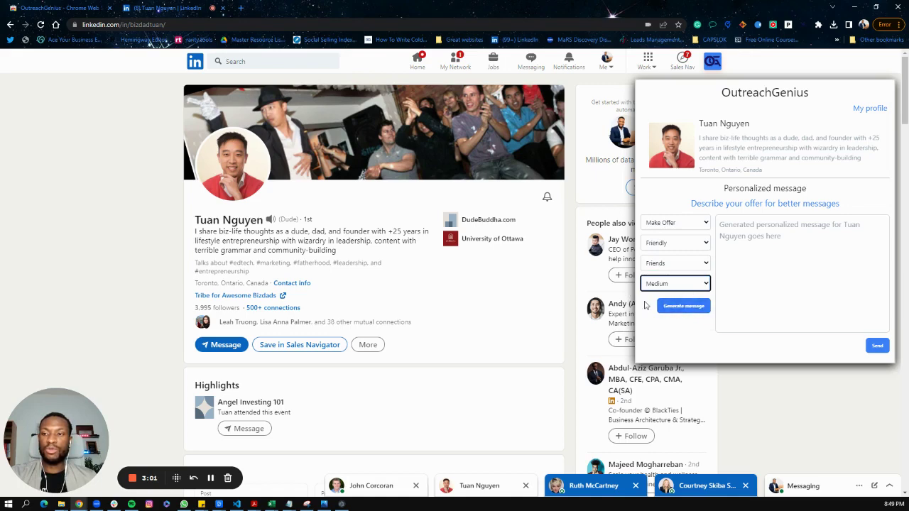
left_click(683, 308)
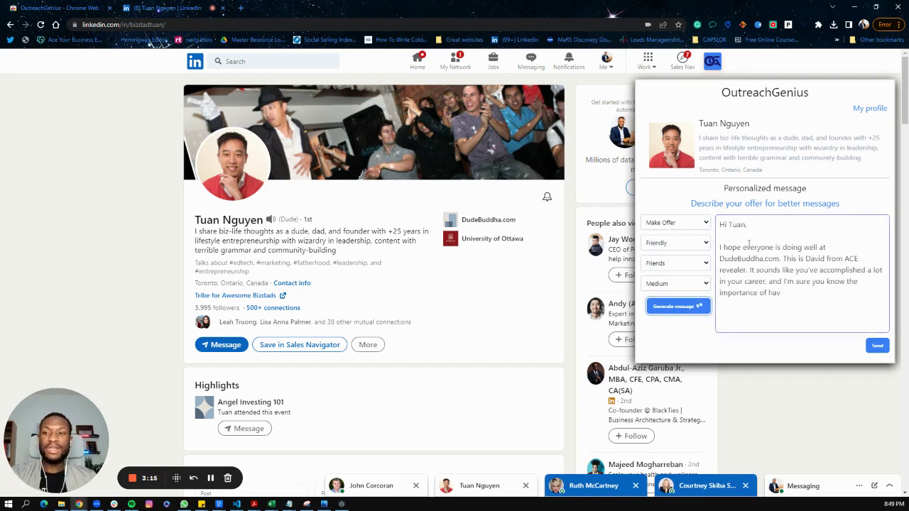
- Scroll the profile and message box while the ACE revealer offer message finishes generating
scroll(359, 178, "down", 10)
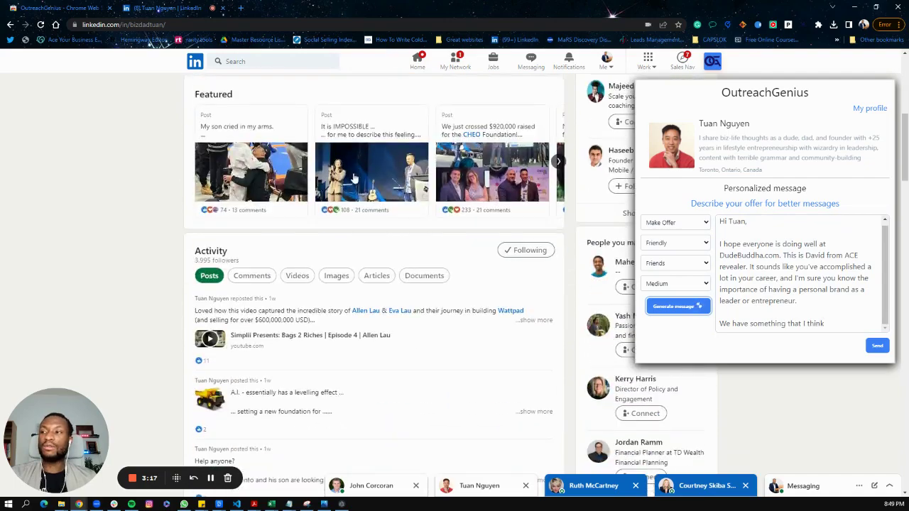
scroll(357, 183, "down", 8)
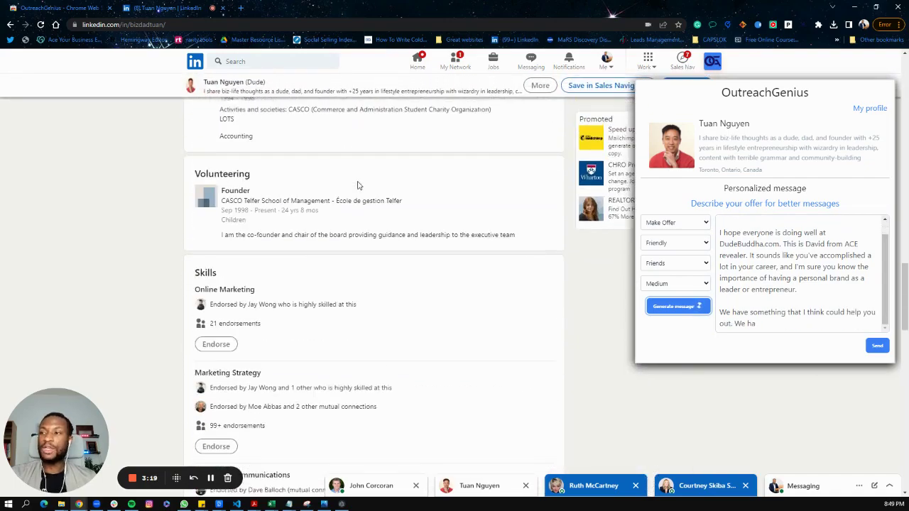
scroll(359, 183, "down", 2)
scroll(362, 181, "up", 10)
scroll(374, 176, "up", 10)
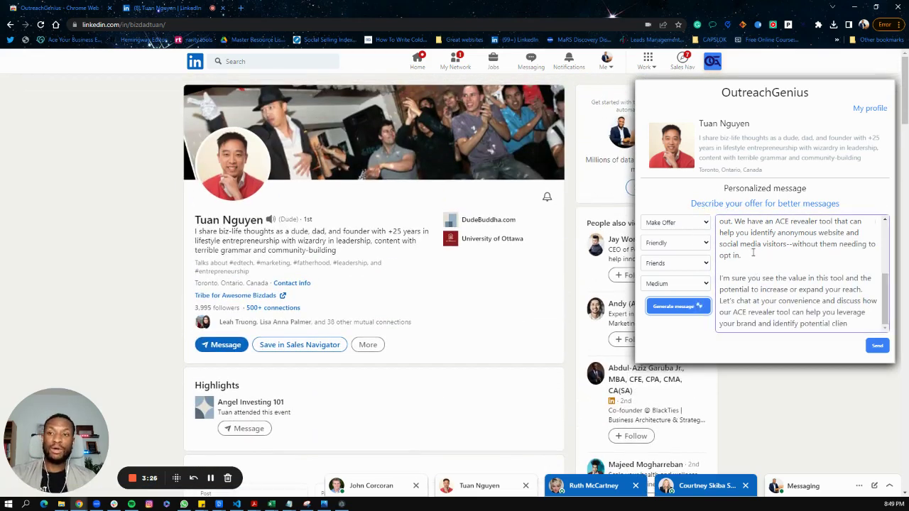
scroll(746, 235, "up", 5)
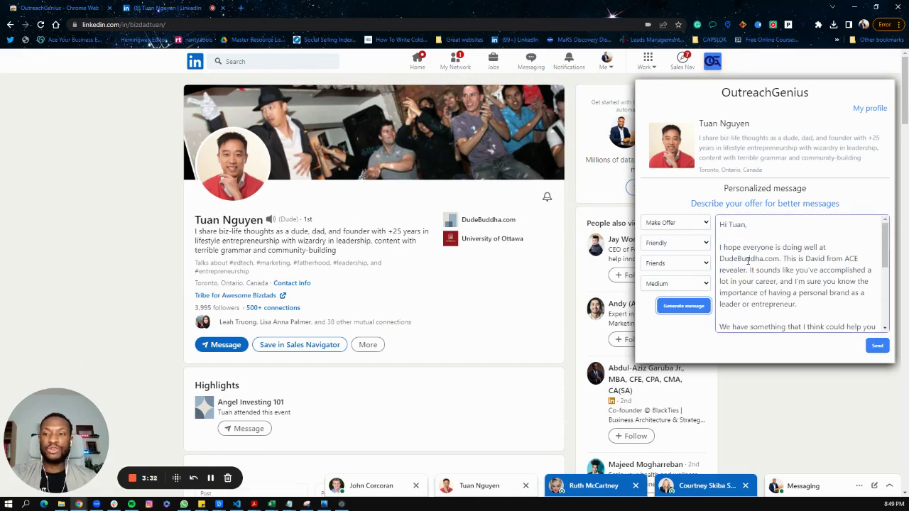
scroll(360, 262, "down", 6)
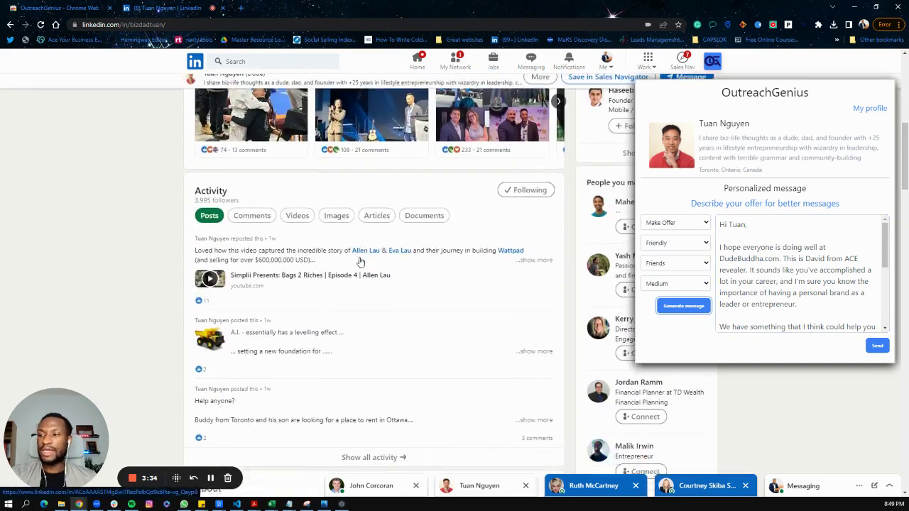
scroll(360, 262, "down", 5)
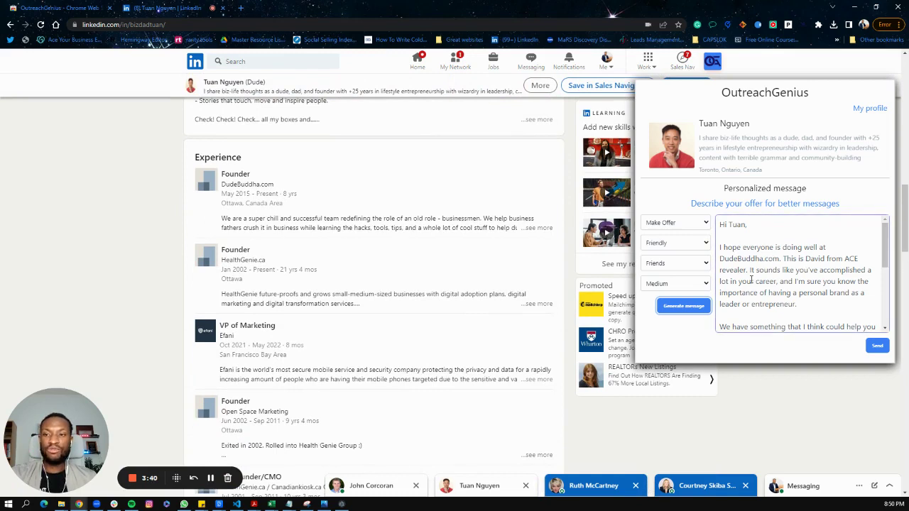
left_click_drag(844, 258, 747, 270)
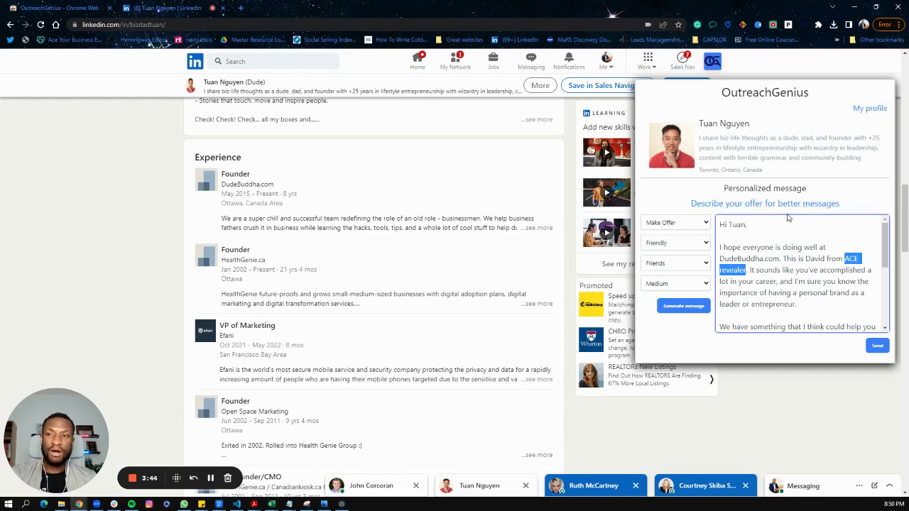
left_click(757, 269)
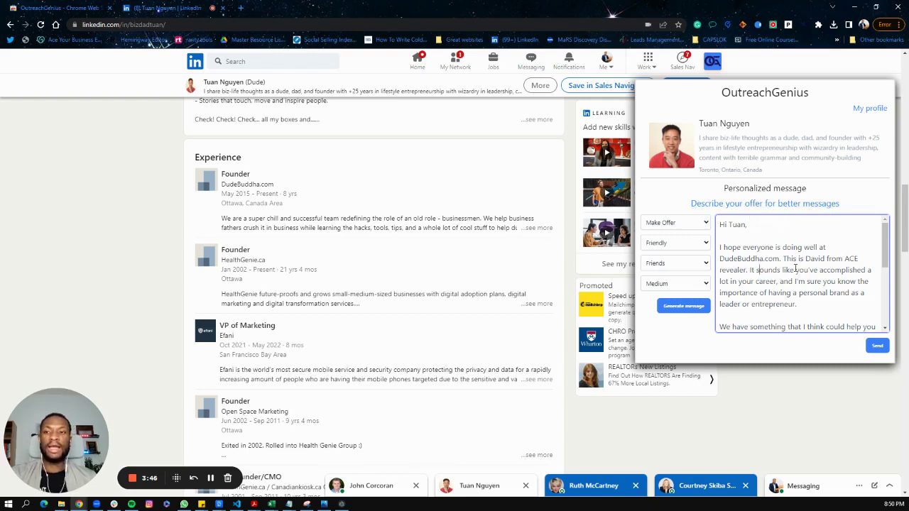
scroll(818, 242, "down", 1)
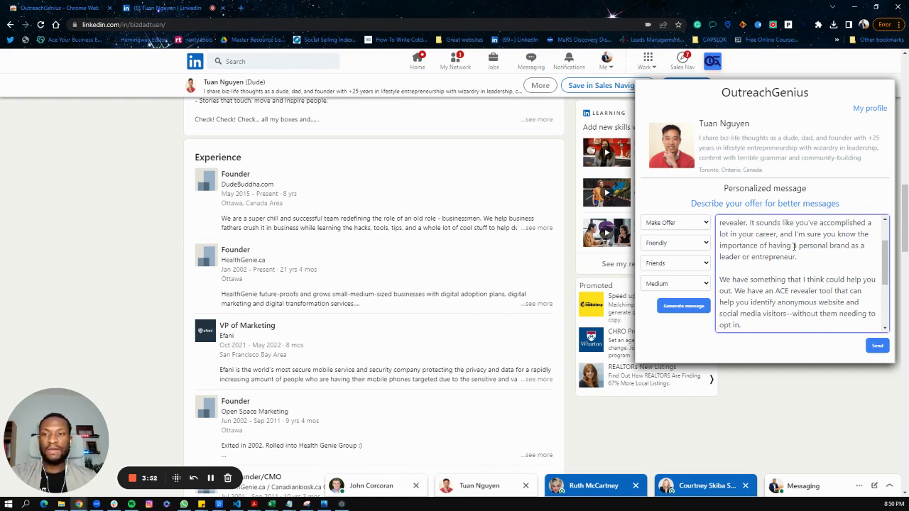
scroll(727, 272, "down", 2)
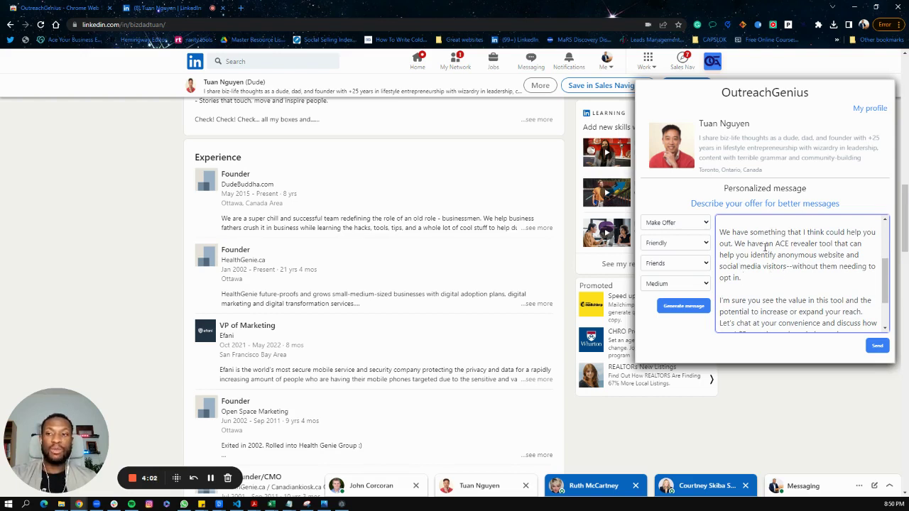
left_click_drag(784, 267, 734, 245)
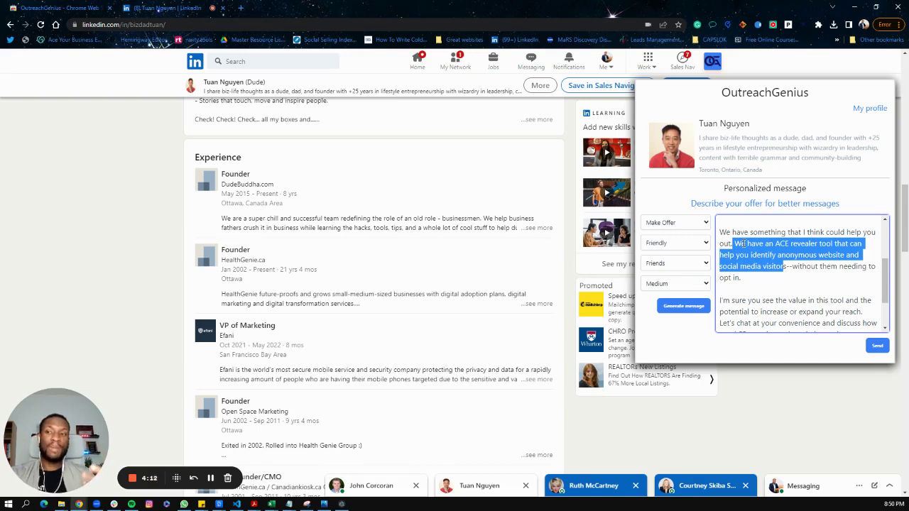
left_click(754, 275)
scroll(752, 288, "down", 1)
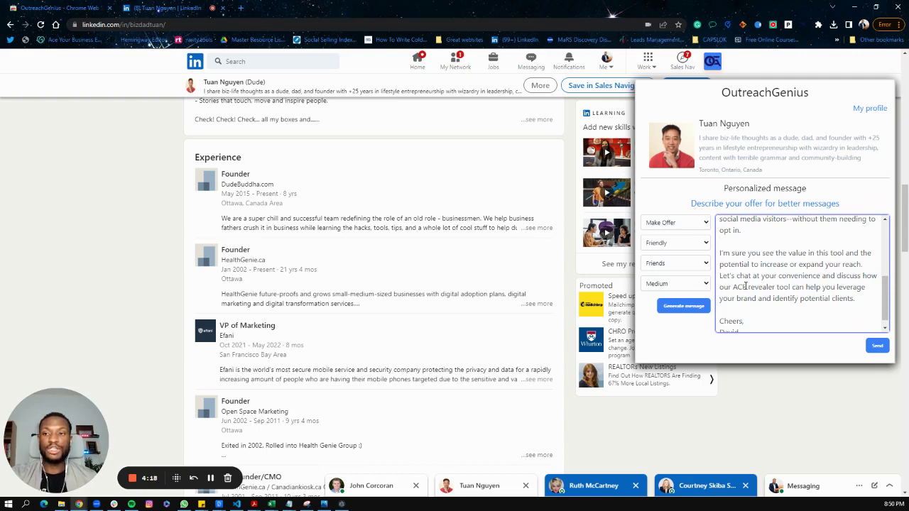
scroll(798, 291, "down", 1)
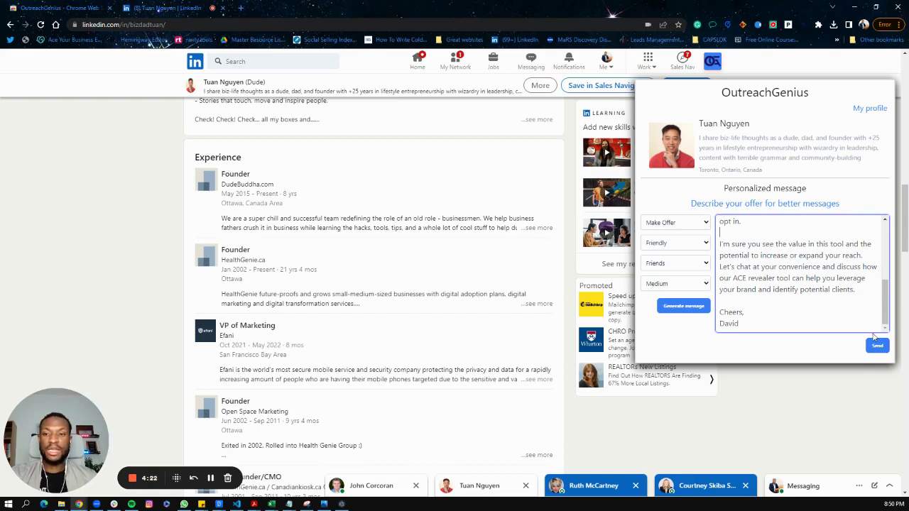
- Paste the generated message into a LinkedIn chat, discard that draft, and reopen OutreachGenius
key("ctrl+a")
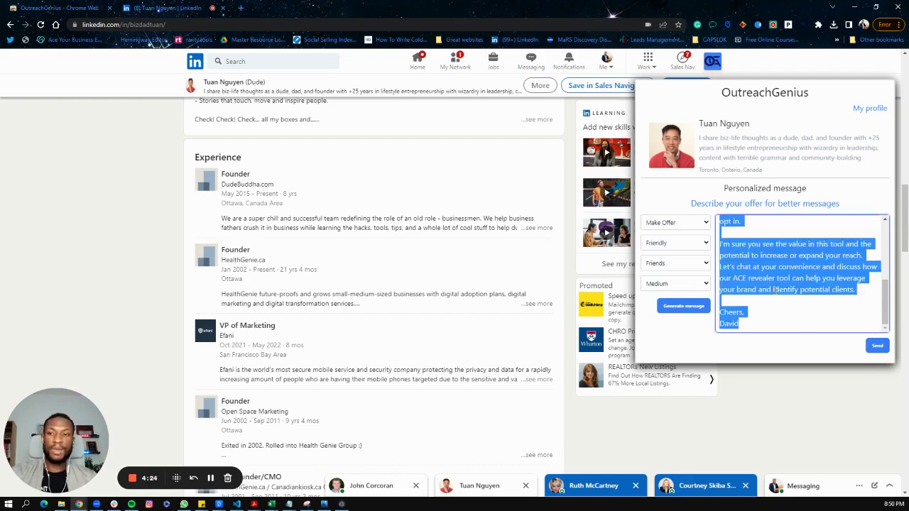
scroll(281, 289, "up", 10)
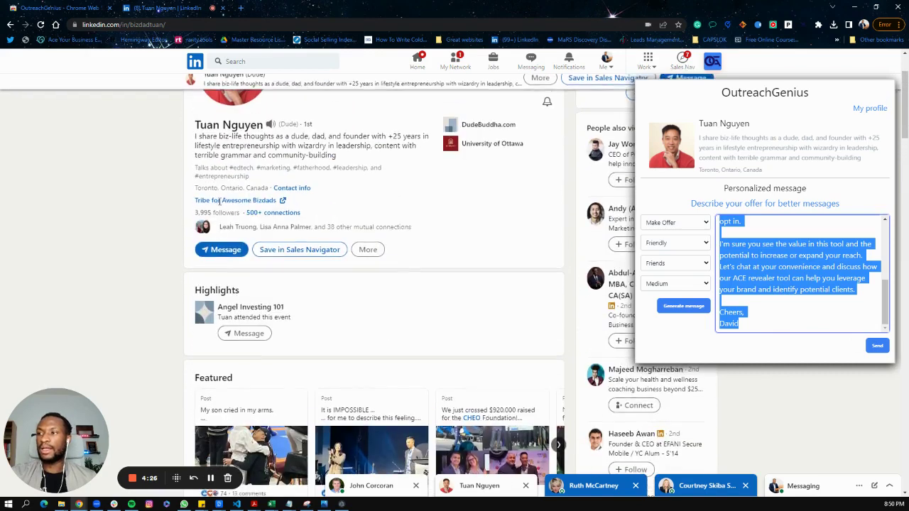
left_click(226, 251)
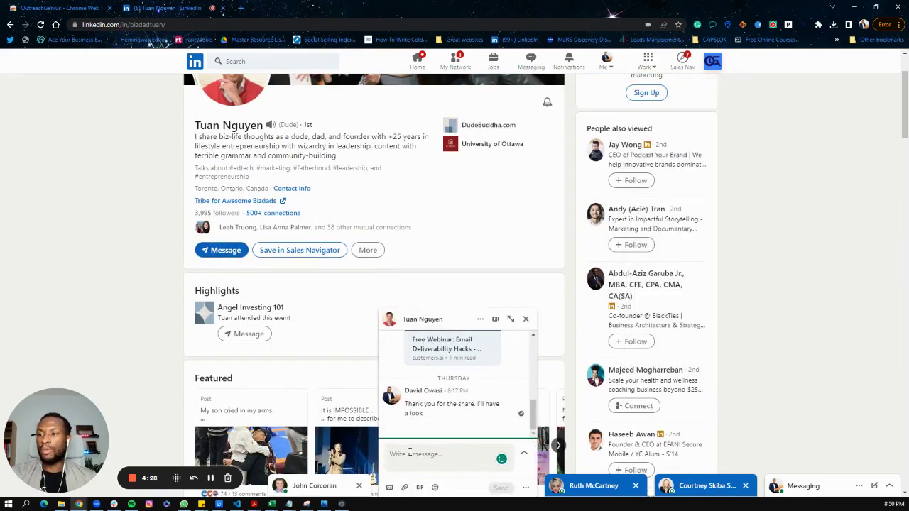
key("ctrl+v")
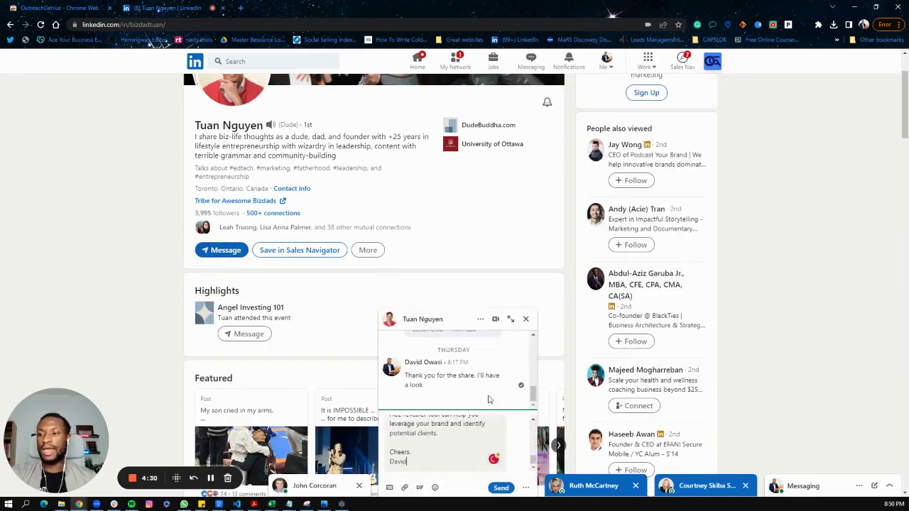
left_click(525, 319)
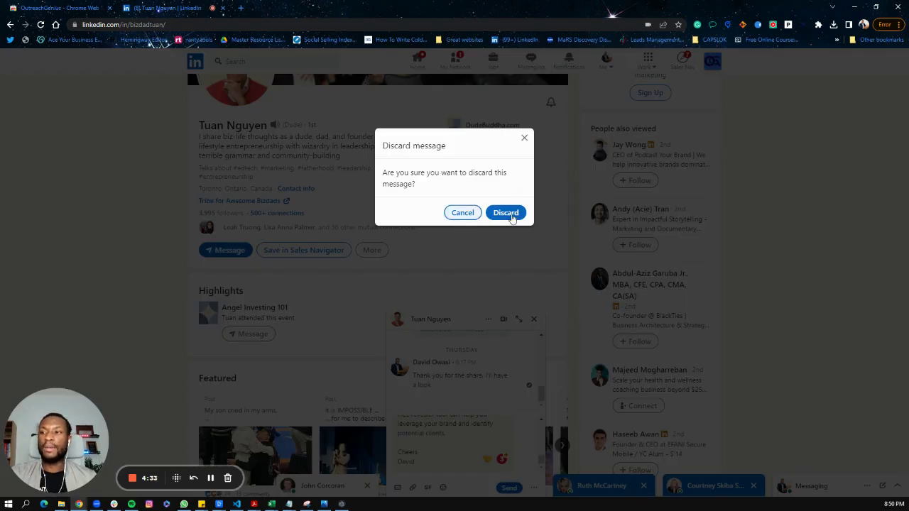
left_click(514, 214)
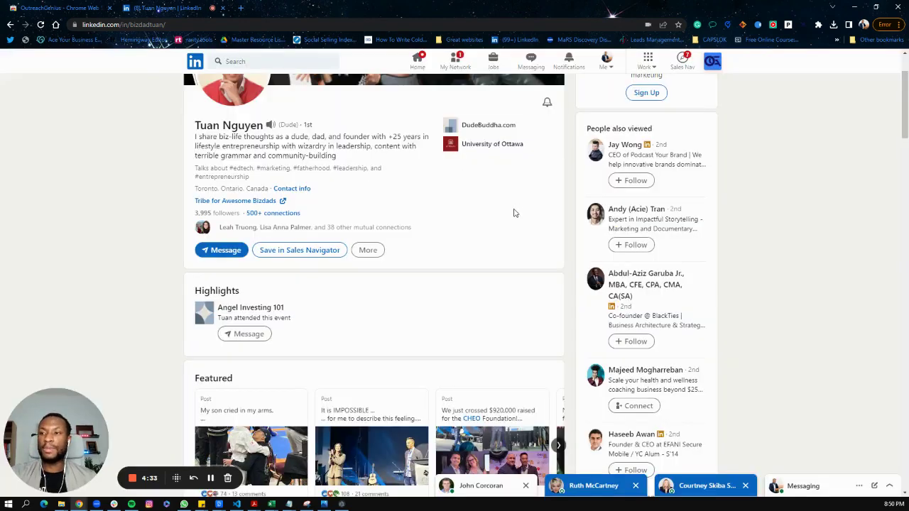
left_click(712, 63)
- Switch the tone of voice from Friendly to Humorous and generate a new offer message
left_click(683, 306)
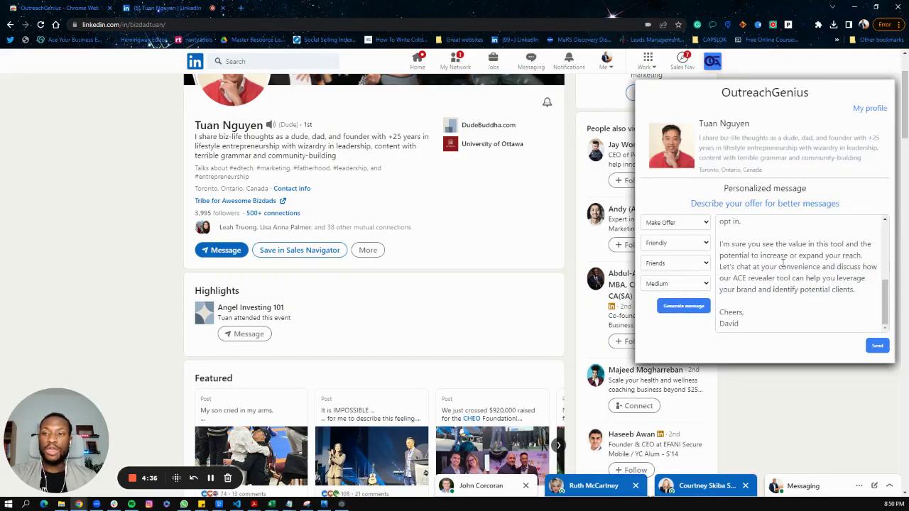
left_click(667, 246)
left_click(664, 282)
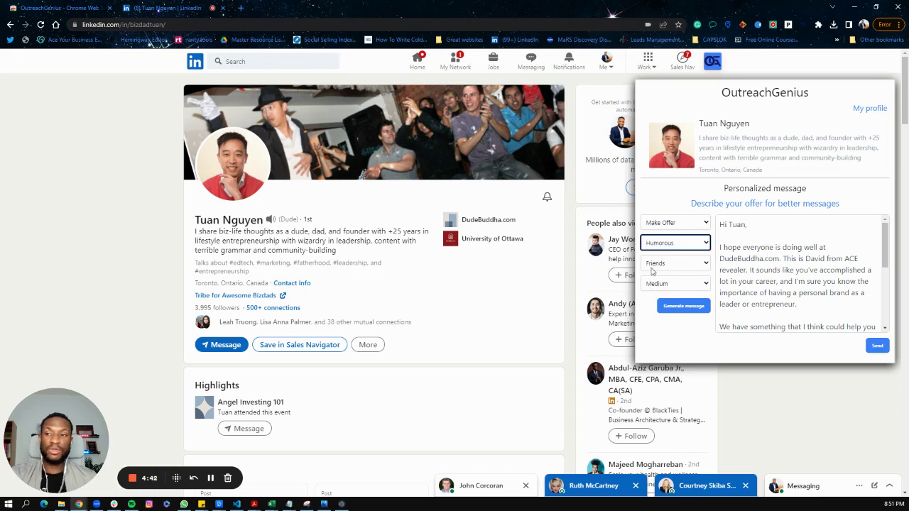
left_click(672, 306)
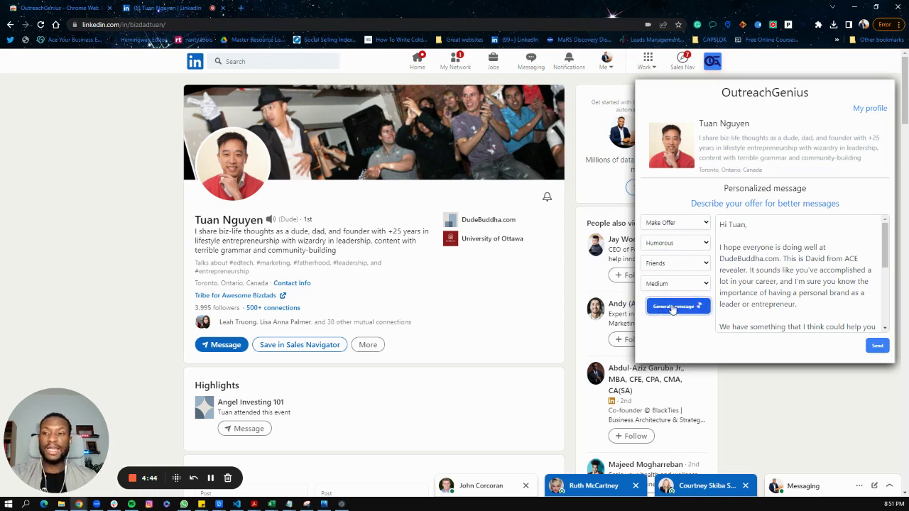
left_click(736, 296)
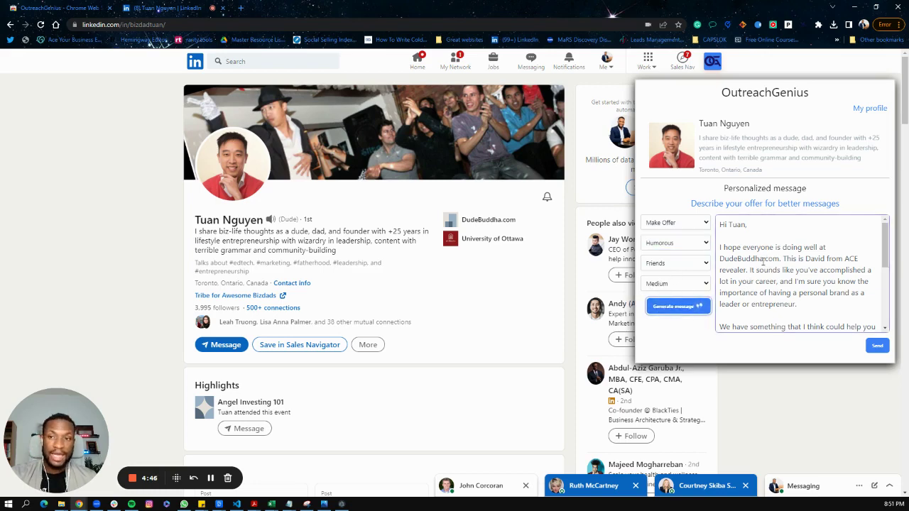
left_click(641, 297)
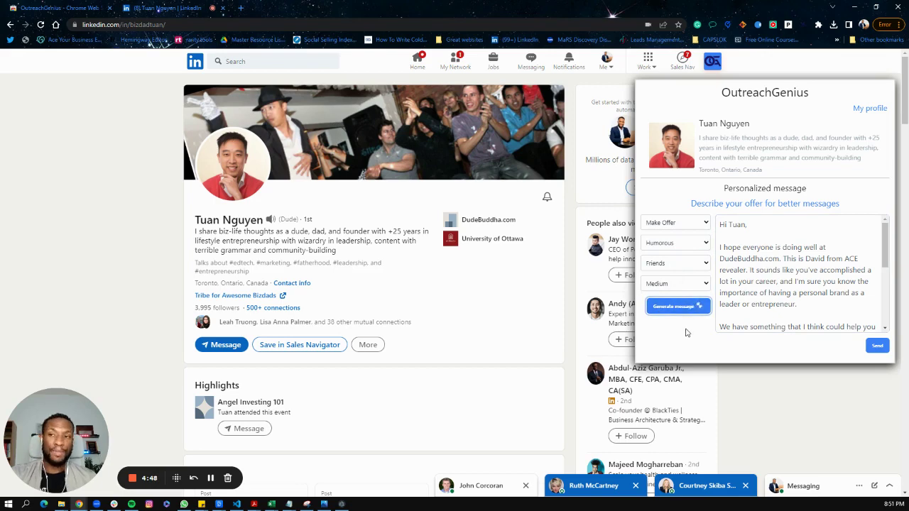
left_click(821, 259)
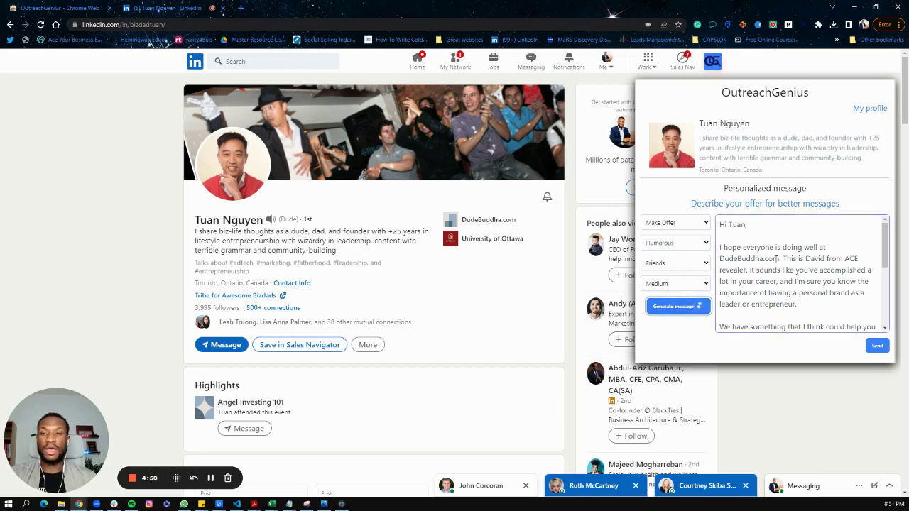